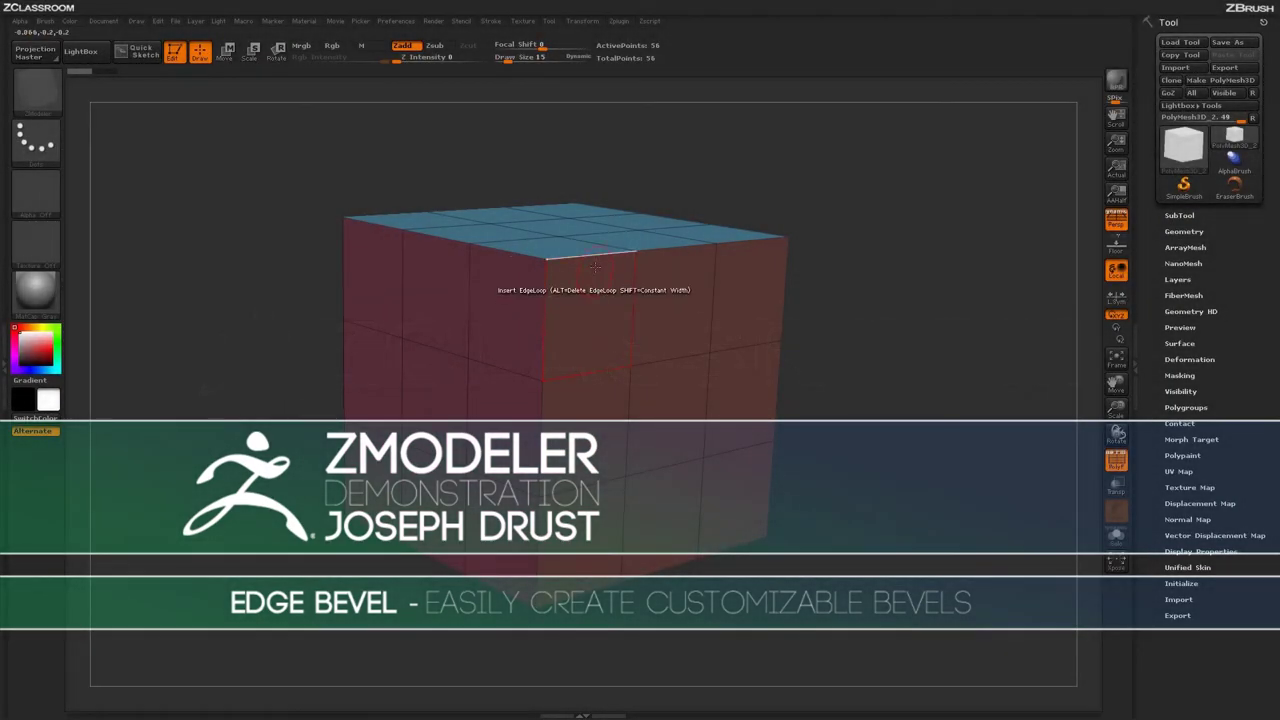
- Bevel the cube's whole top edge loop with Bevel, EdgeLoop Complete and Single Row
key(space)
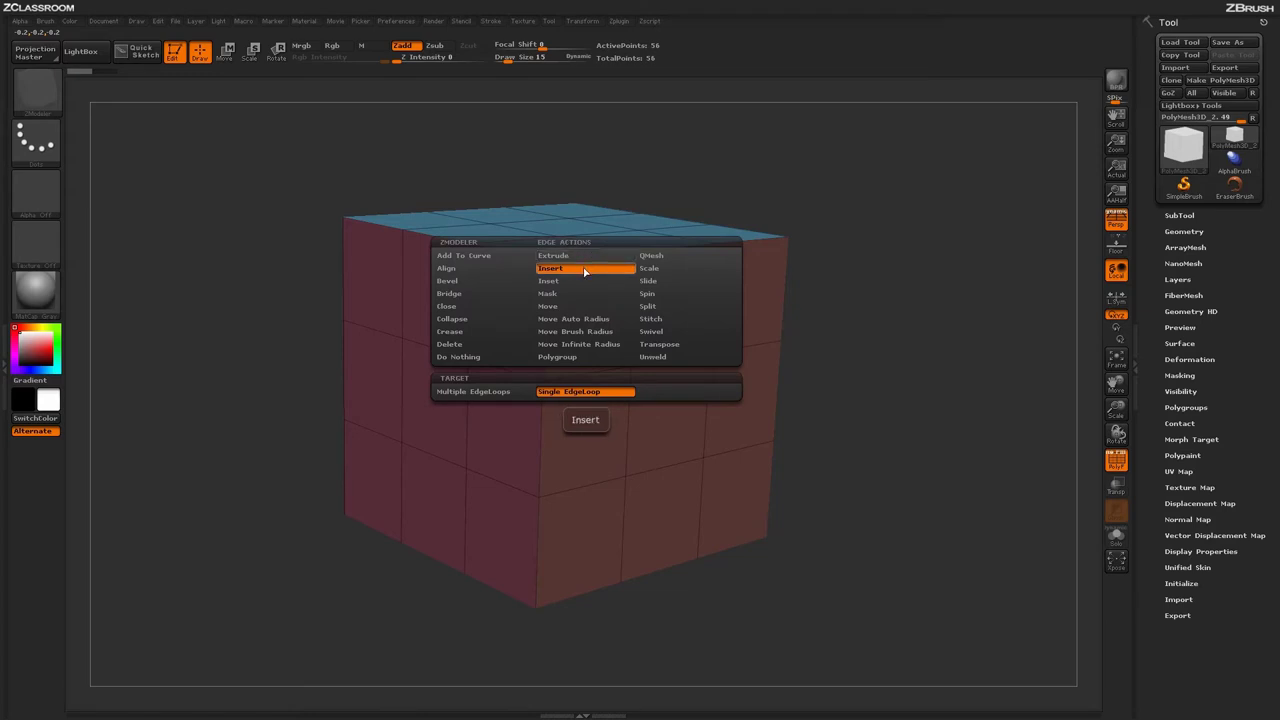
click(466, 282)
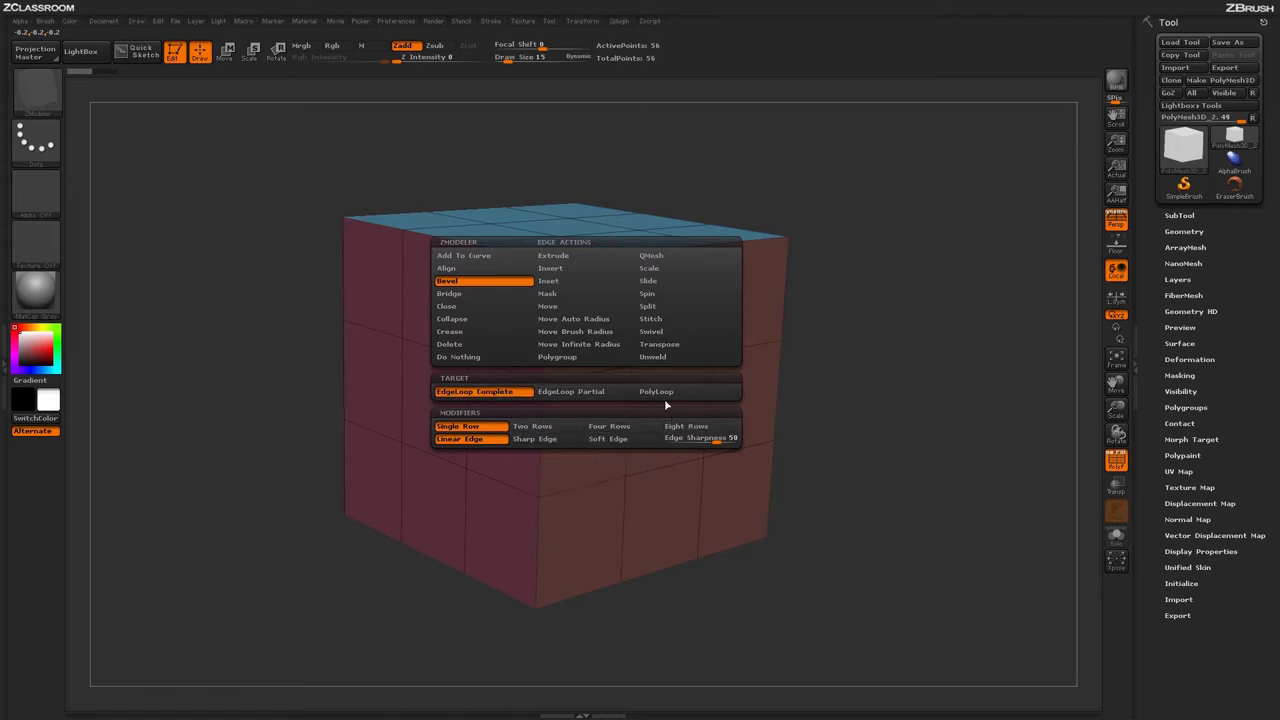
click(503, 396)
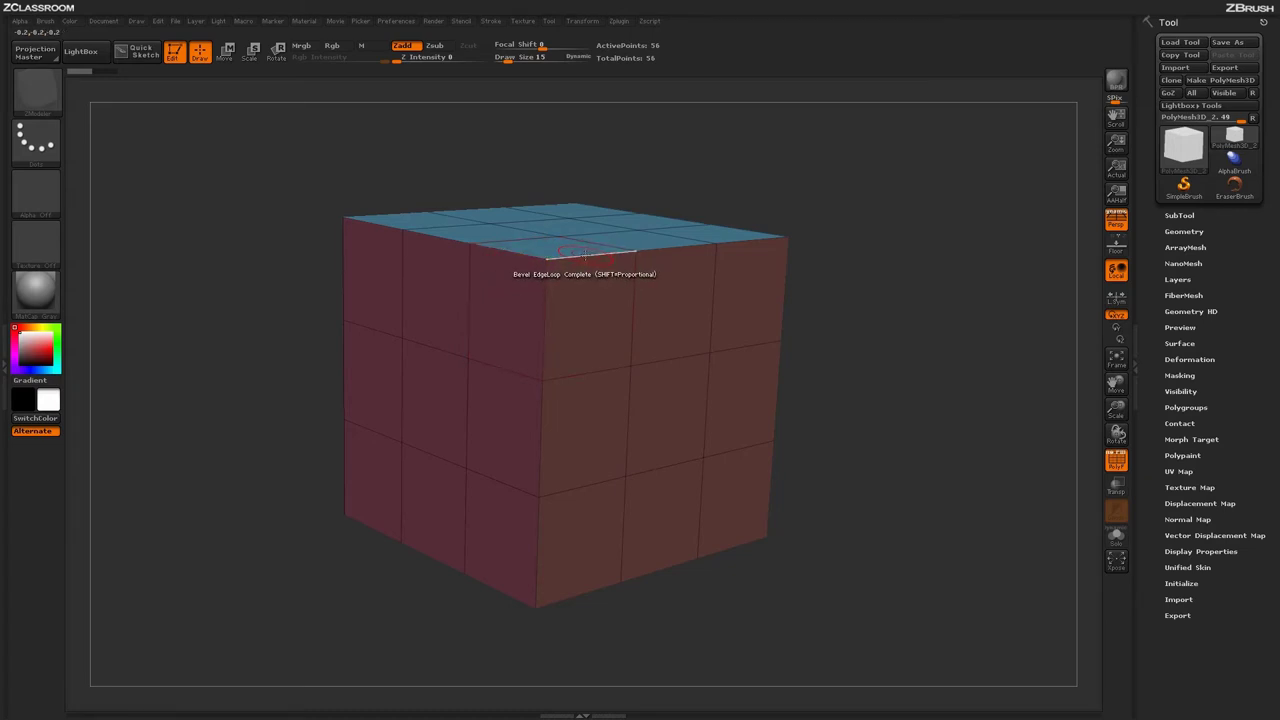
mouse_move(585, 255)
mouse_down()
mouse_move(612, 250)
mouse_move(579, 262)
mouse_up()
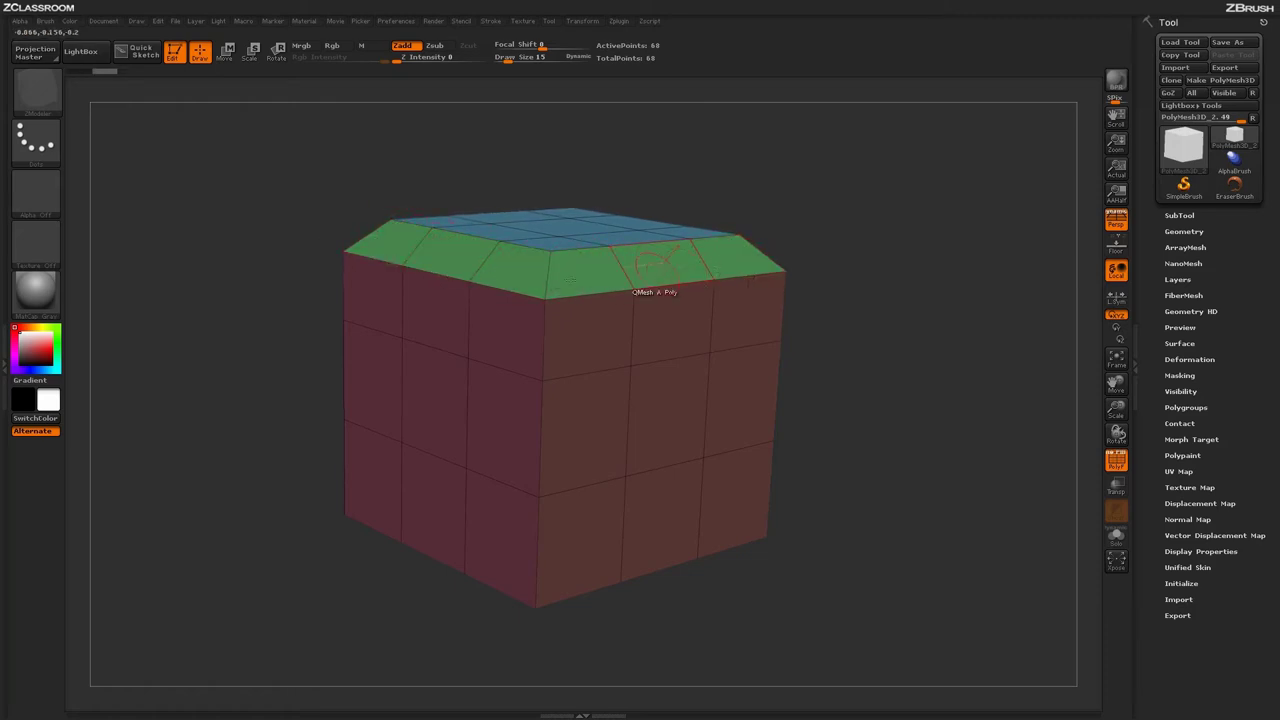
- Undo the single-row bevel and re-bevel the top edge loop with the Eight Rows modifier
key(ctrl+z)
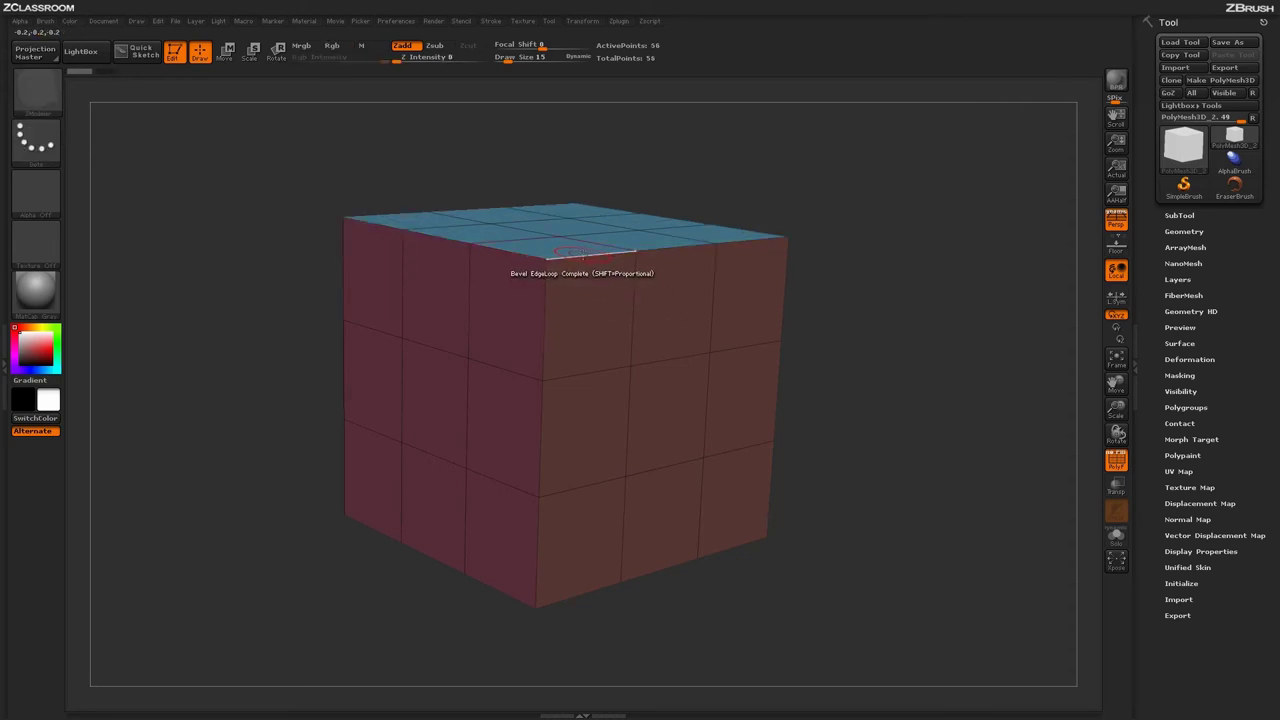
key(space)
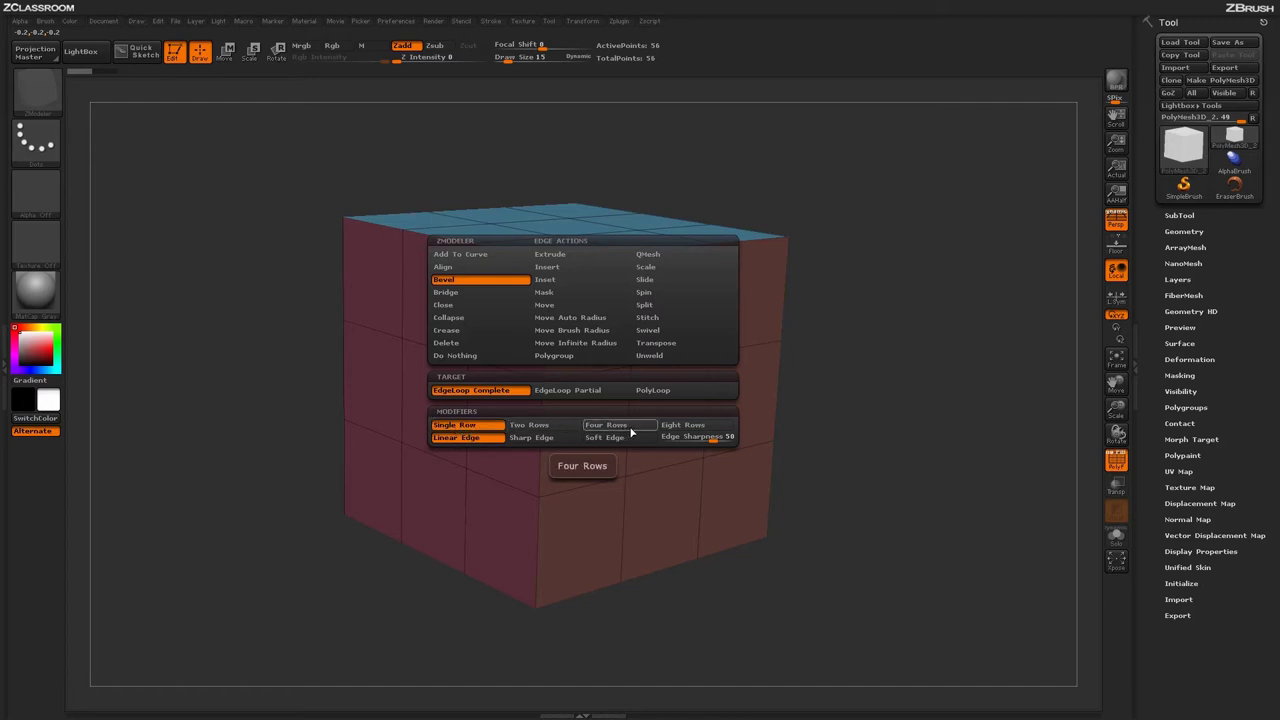
click(676, 426)
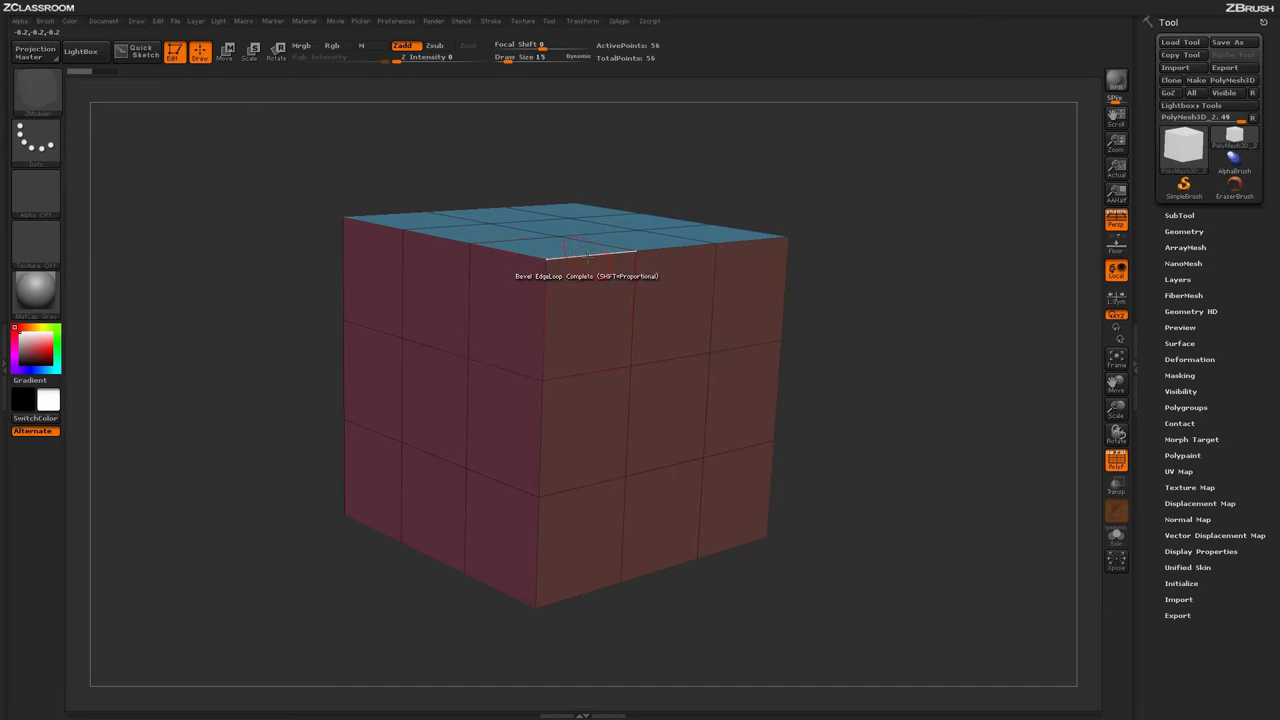
drag(588, 256, 585, 245)
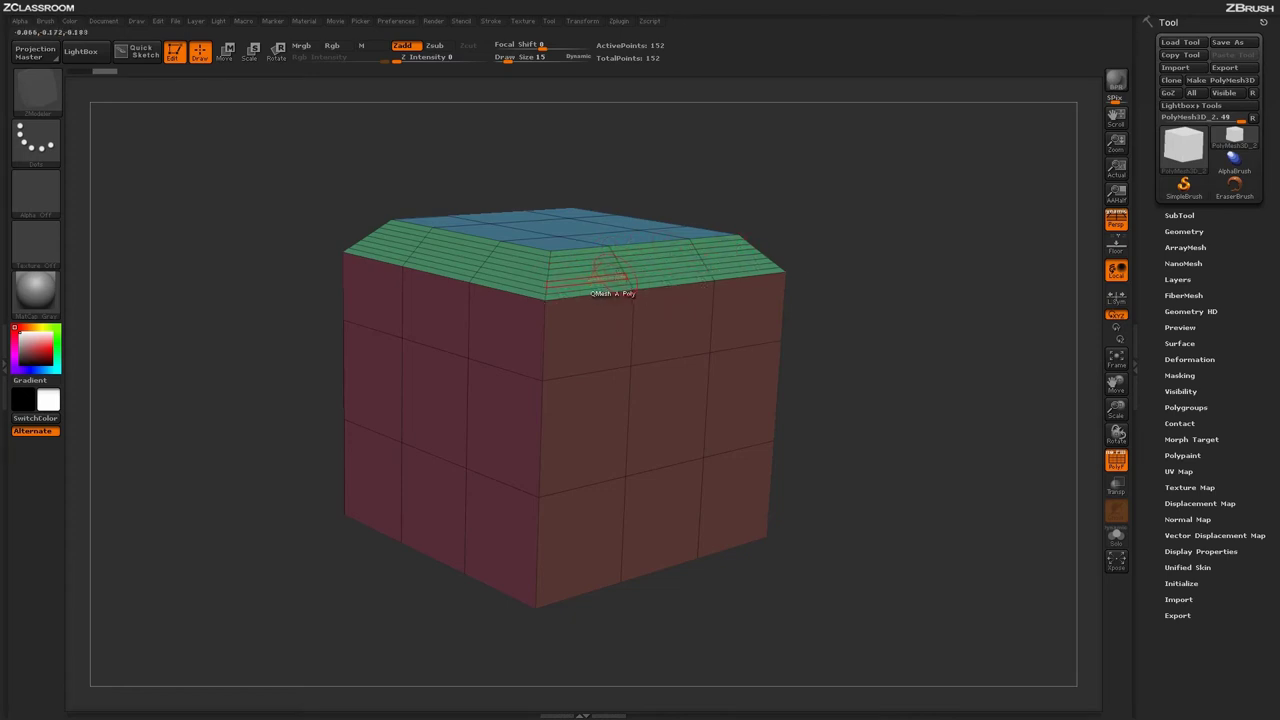
- Undo the eight-row bevel and re-bevel the top edge loop with the Soft Edge modifier
key(ctrl+z)
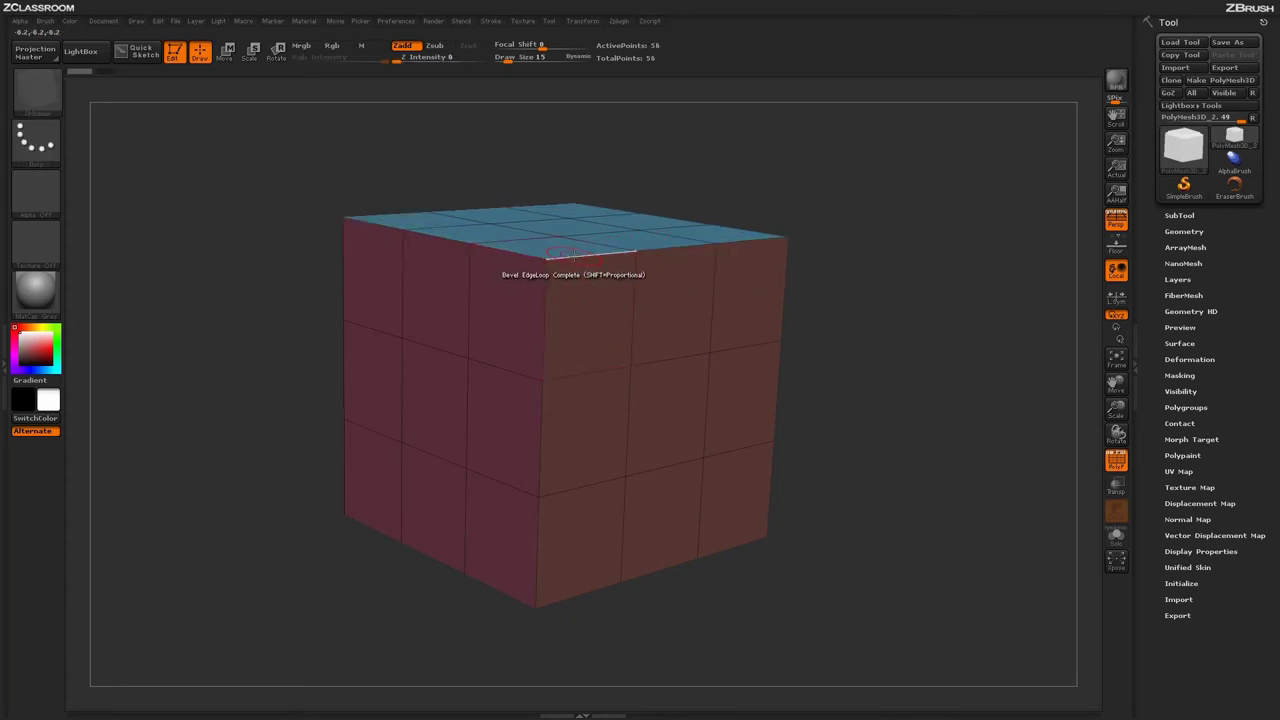
key(space)
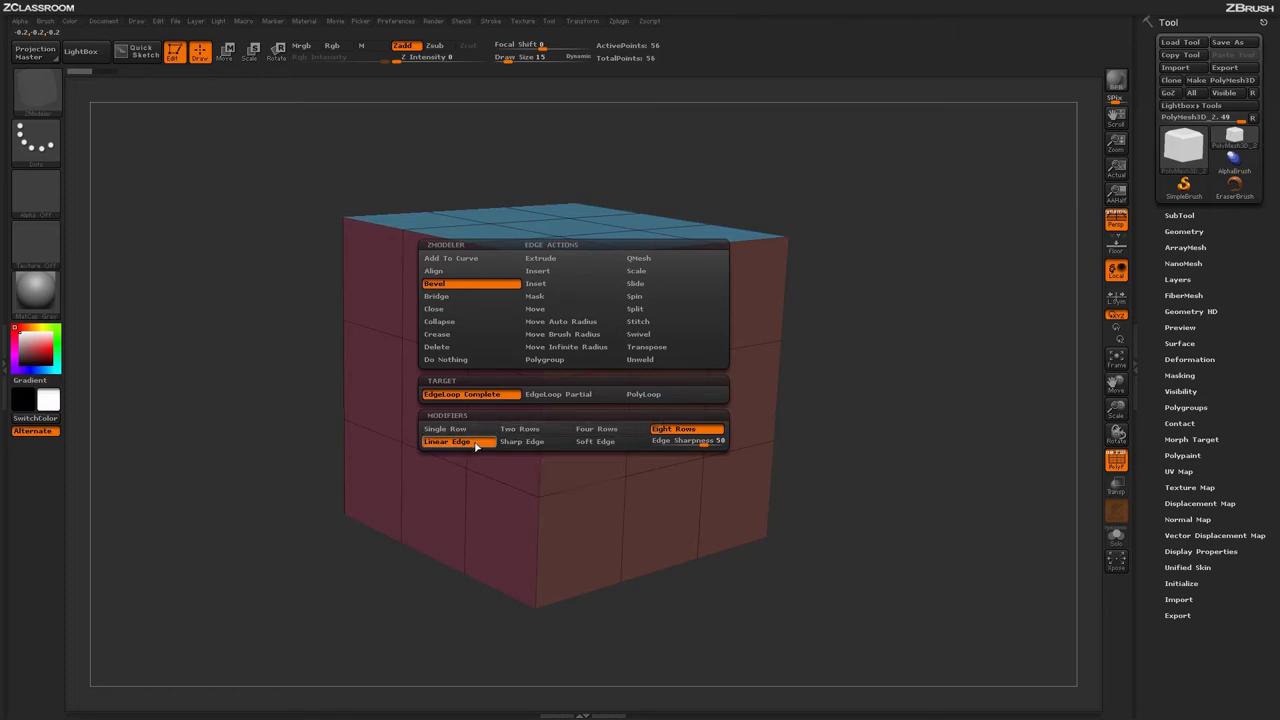
click(600, 447)
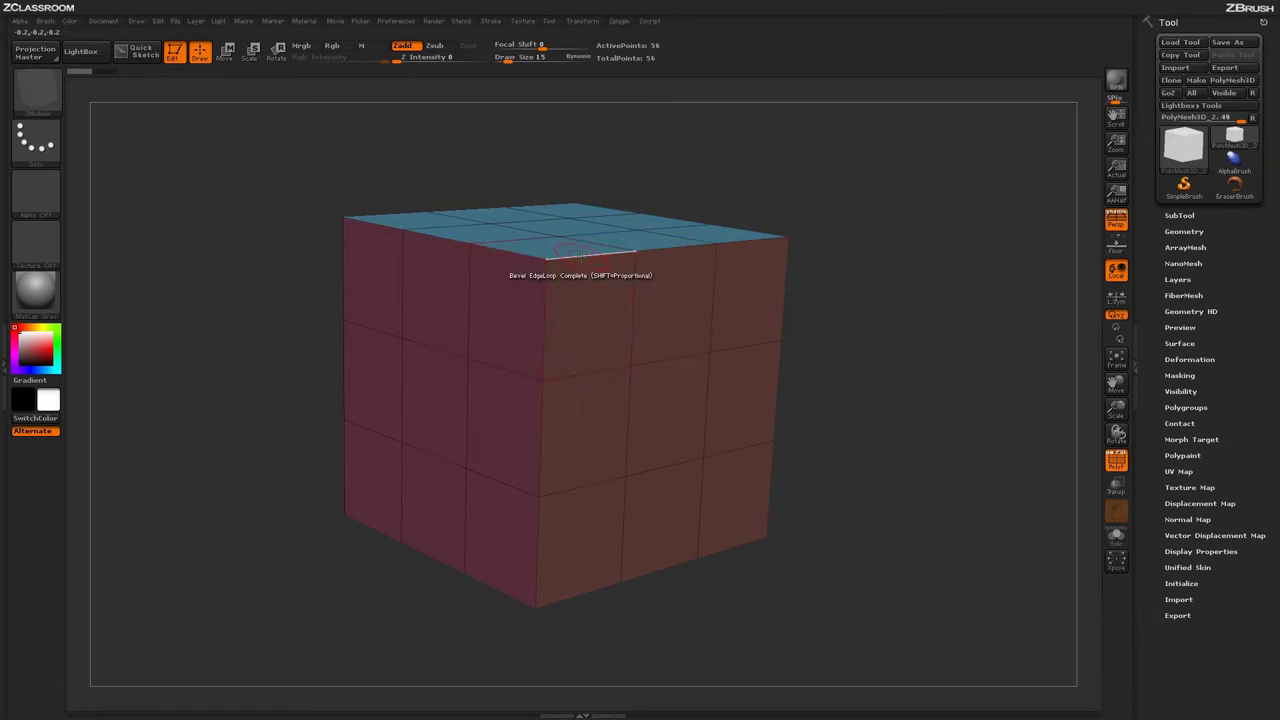
drag(574, 248, 604, 265)
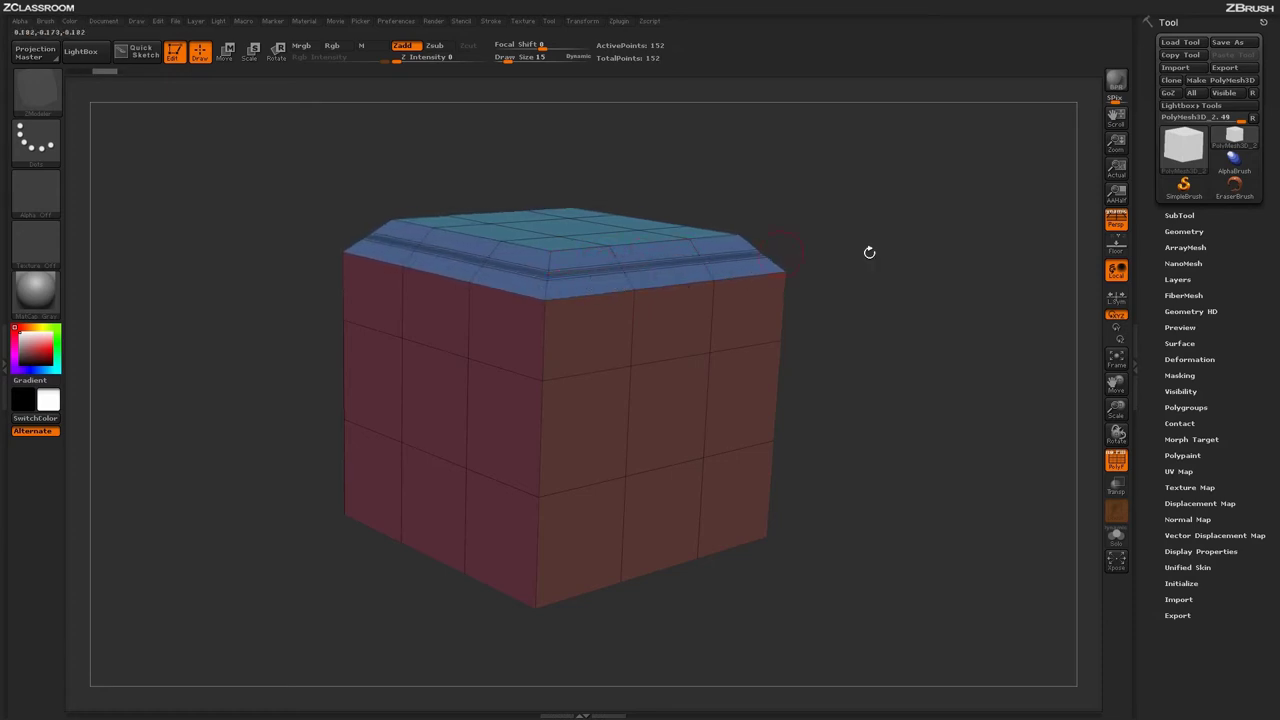
- Turn on Tool > Geometry > Dynamic Subdiv > Dynamic to preview the smoothed cube
click(1184, 231)
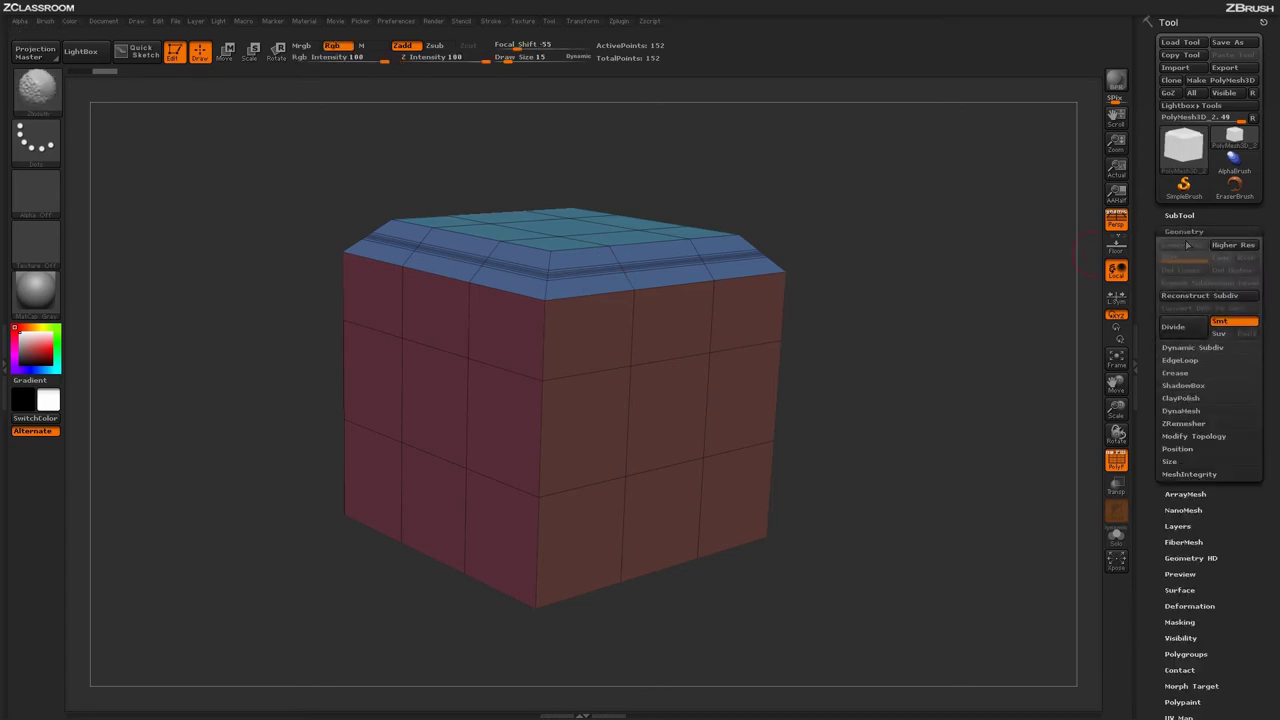
click(1191, 349)
click(1177, 359)
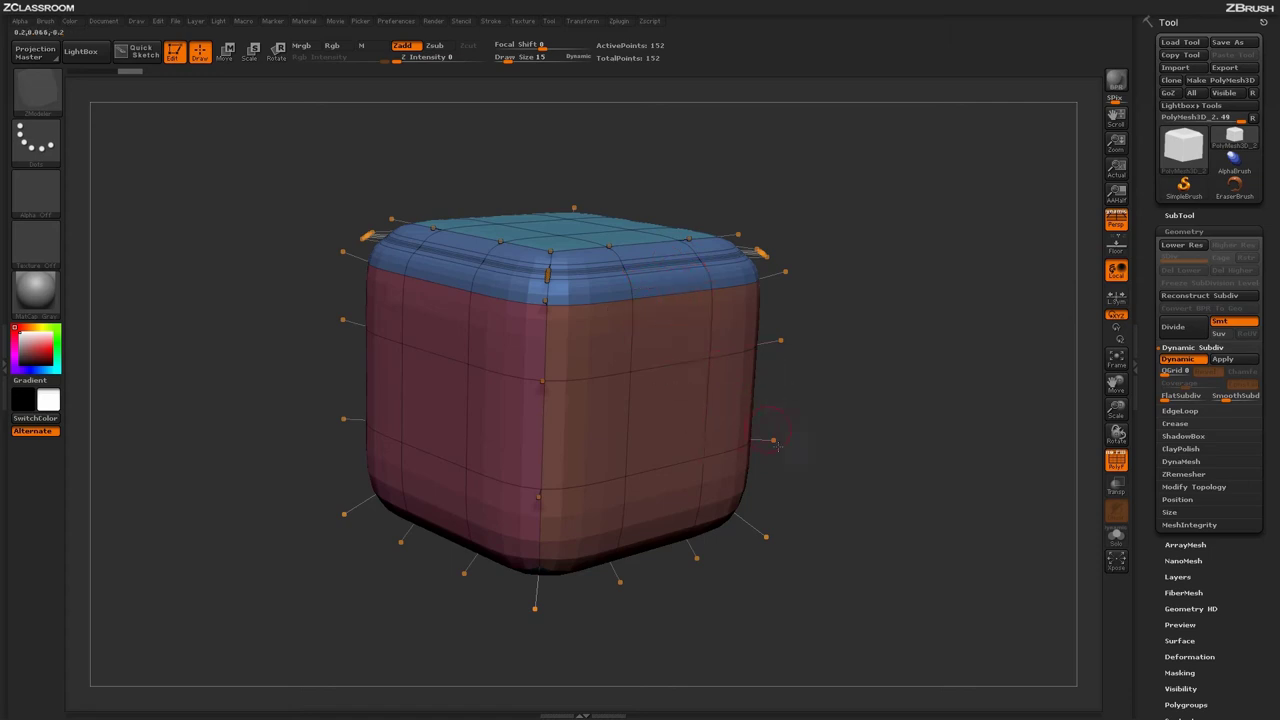
- Switch to the Standard brush and back to the ZModeler brush
key(b)
key(s)
key(t)
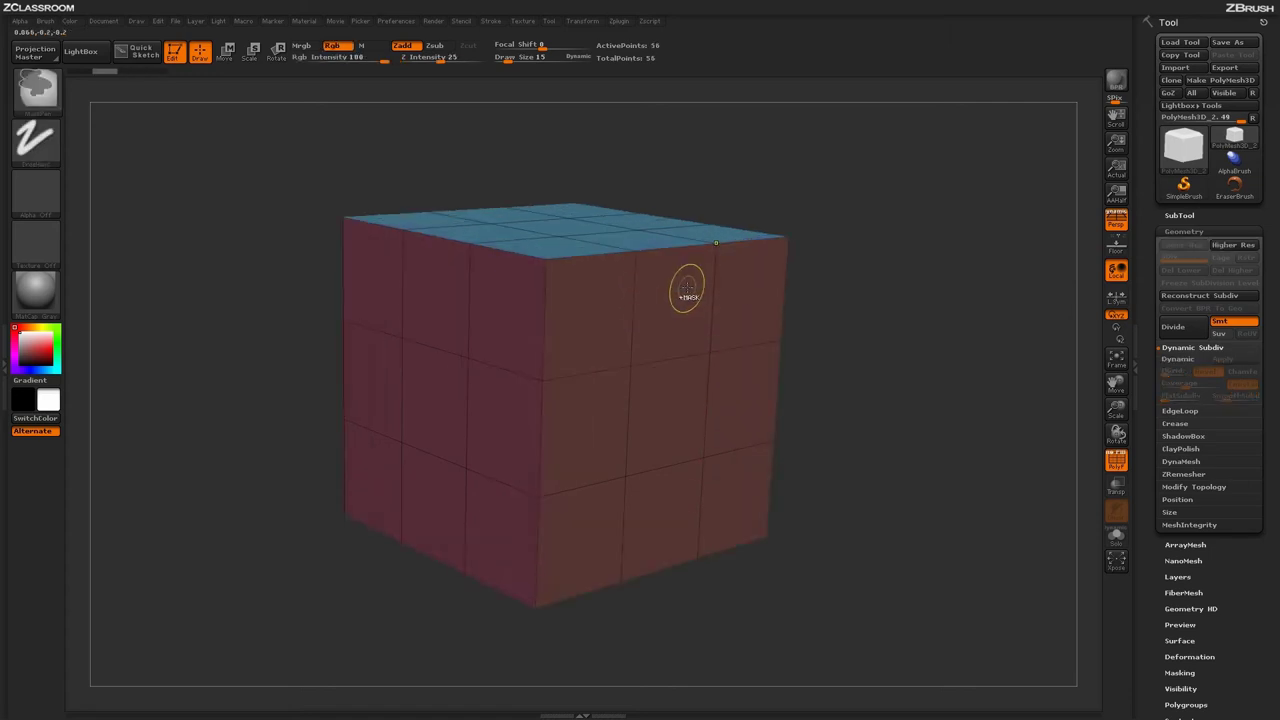
key(b)
key(z)
key(m)
- Choose the Sharp Edge profile and bevel the cube's top edge loop
key(space)
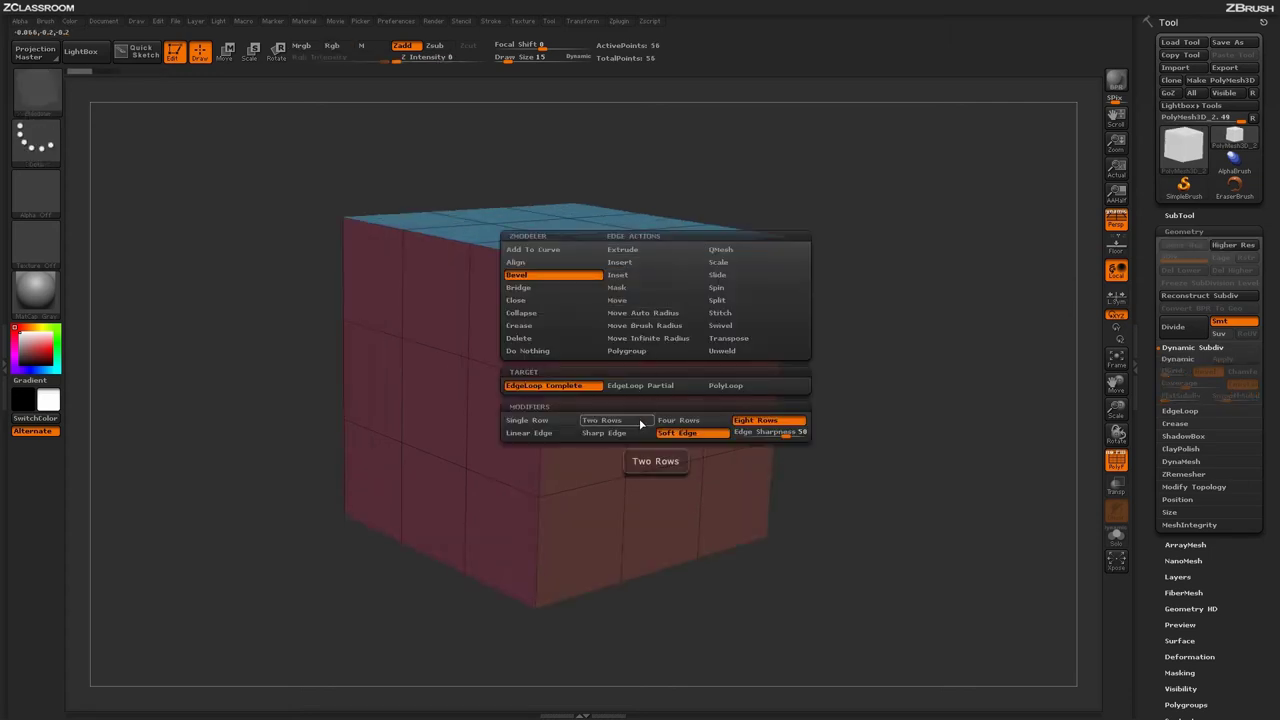
click(620, 433)
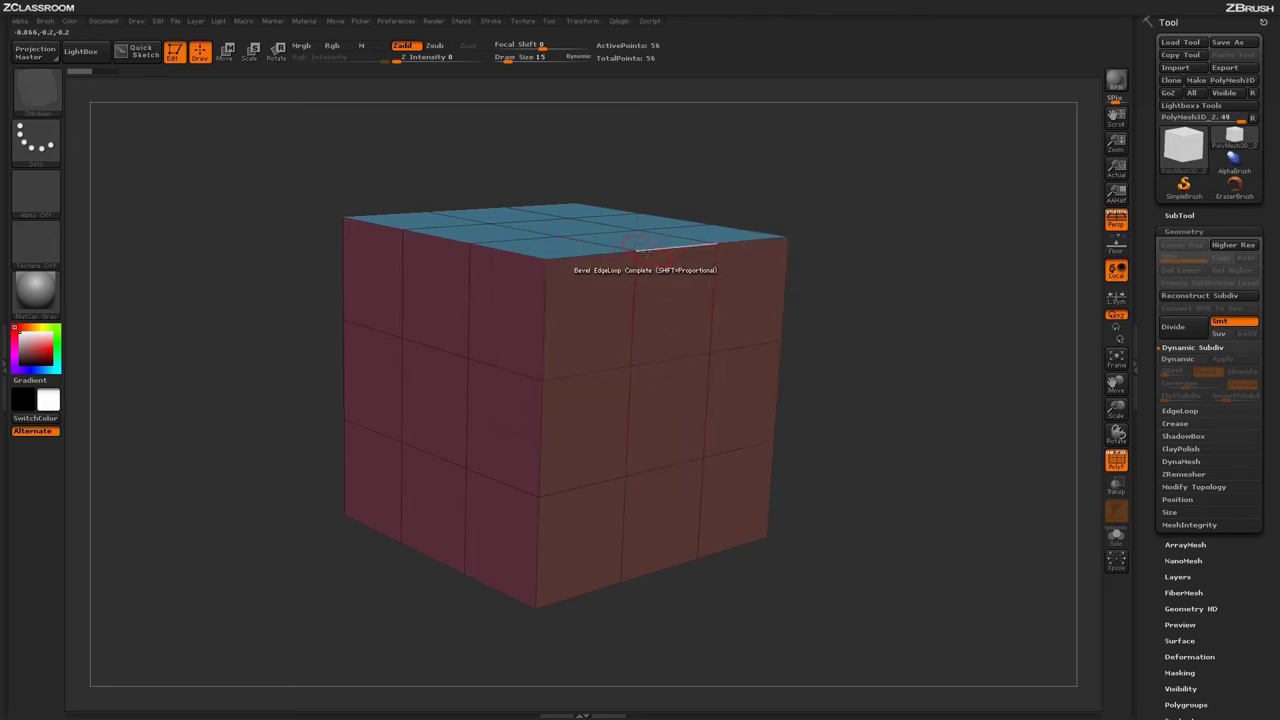
drag(647, 253, 647, 262)
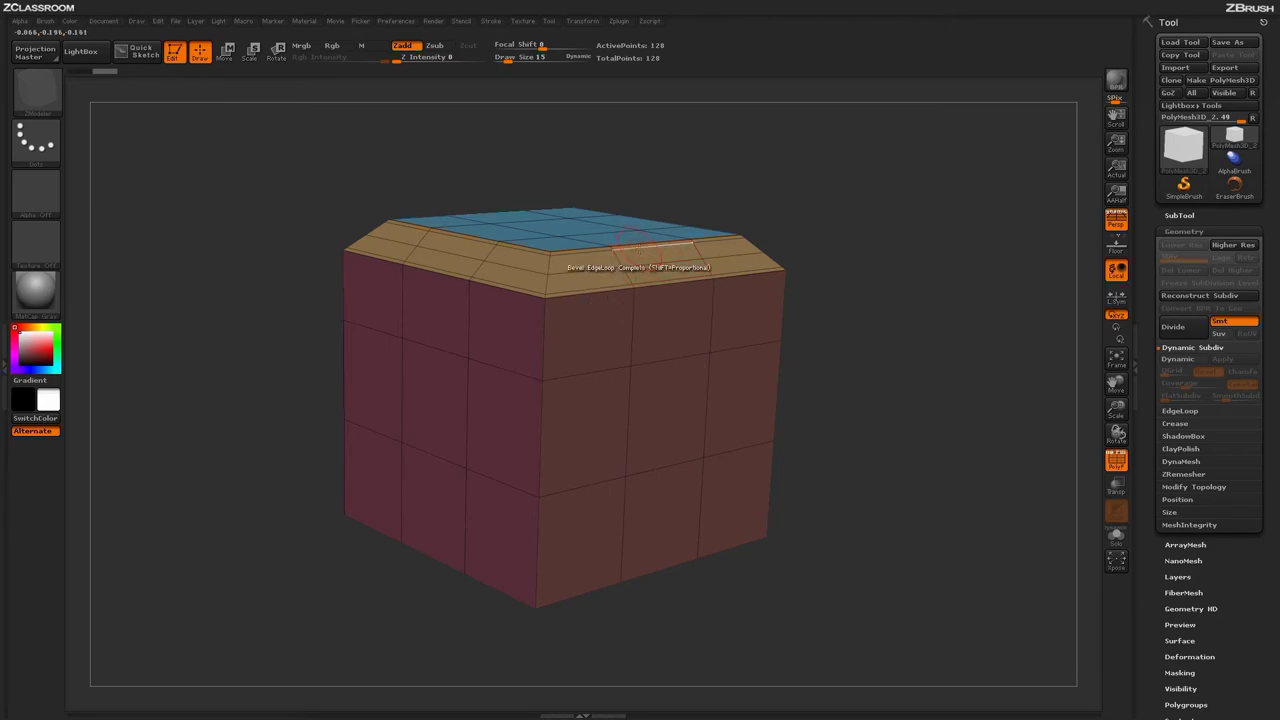
- Toggle Dynamic Subdiv on and off to check the sharp bevel, then undo it
click(1177, 358)
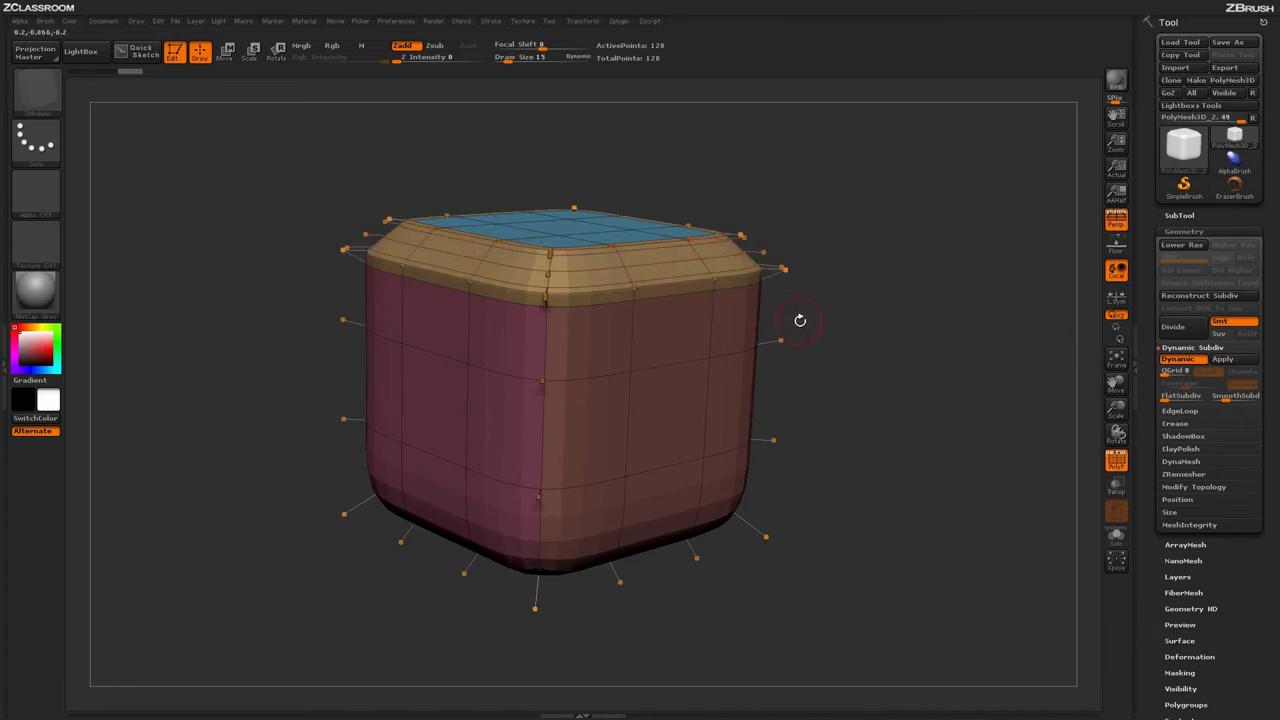
click(1177, 358)
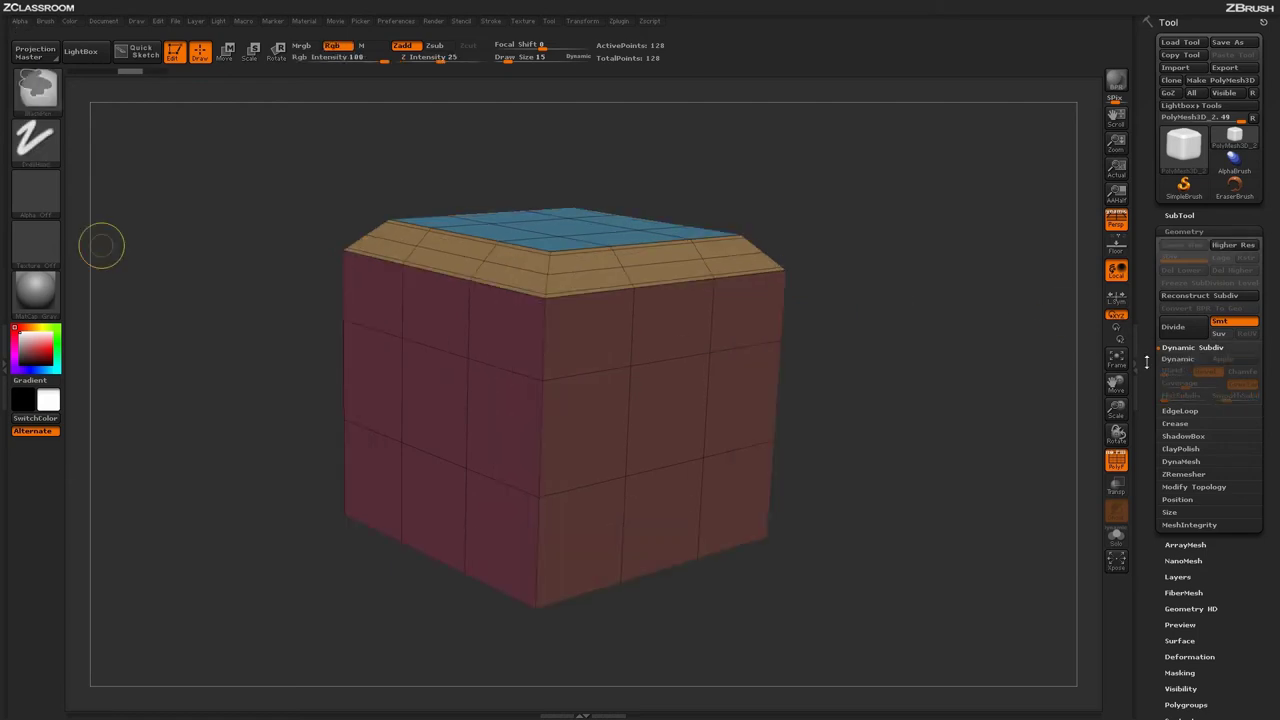
key(ctrl+z)
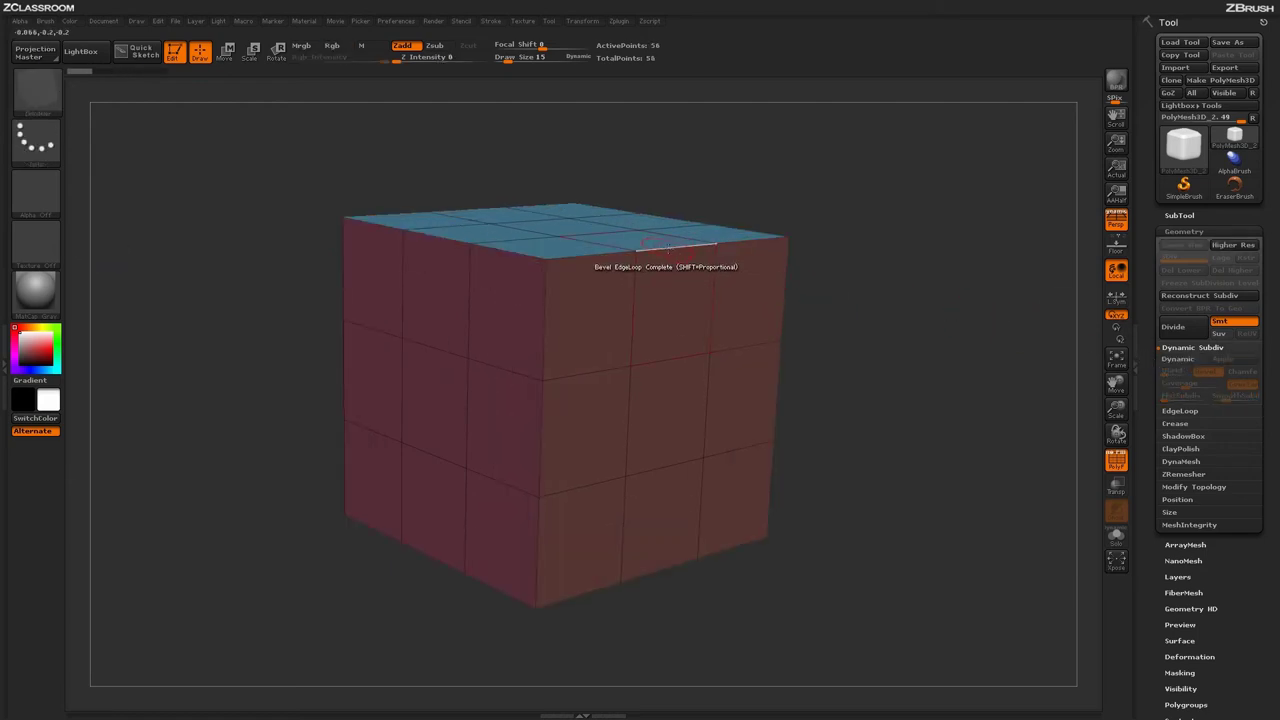
- Set the bevel Target to EdgeLoop Partial and bevel part of the cube's top edge
right_click(668, 247)
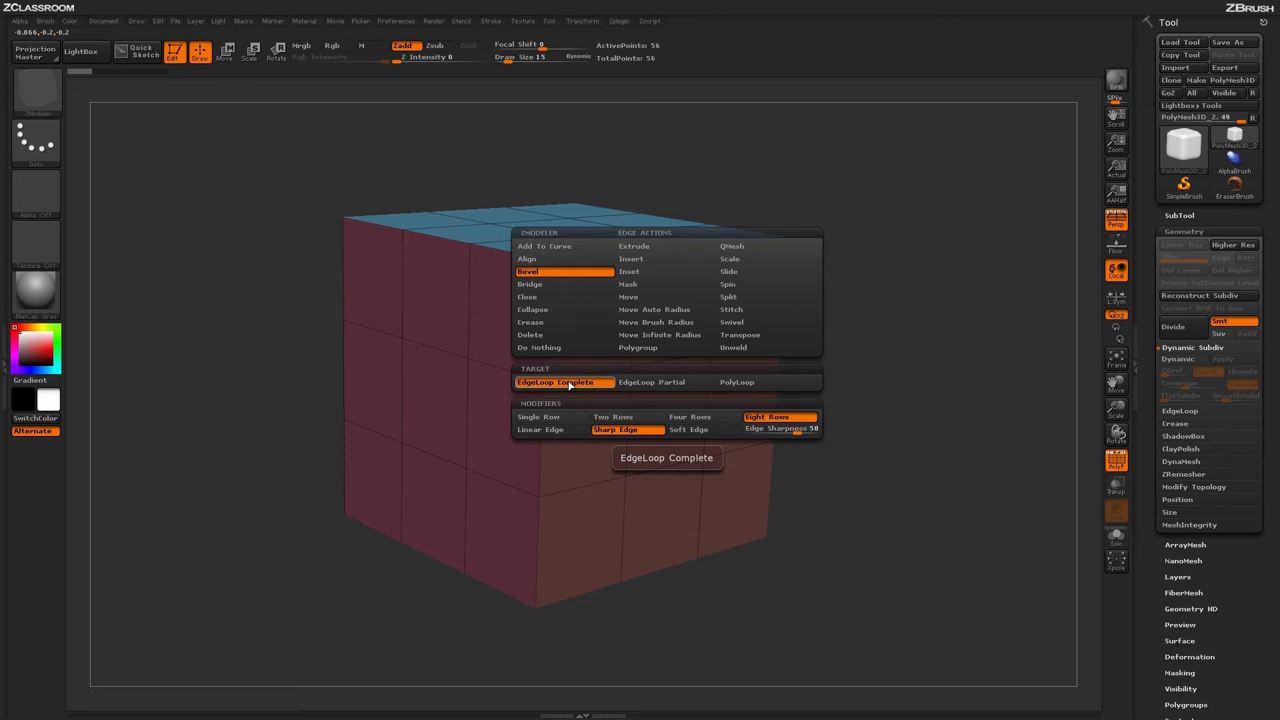
click(653, 385)
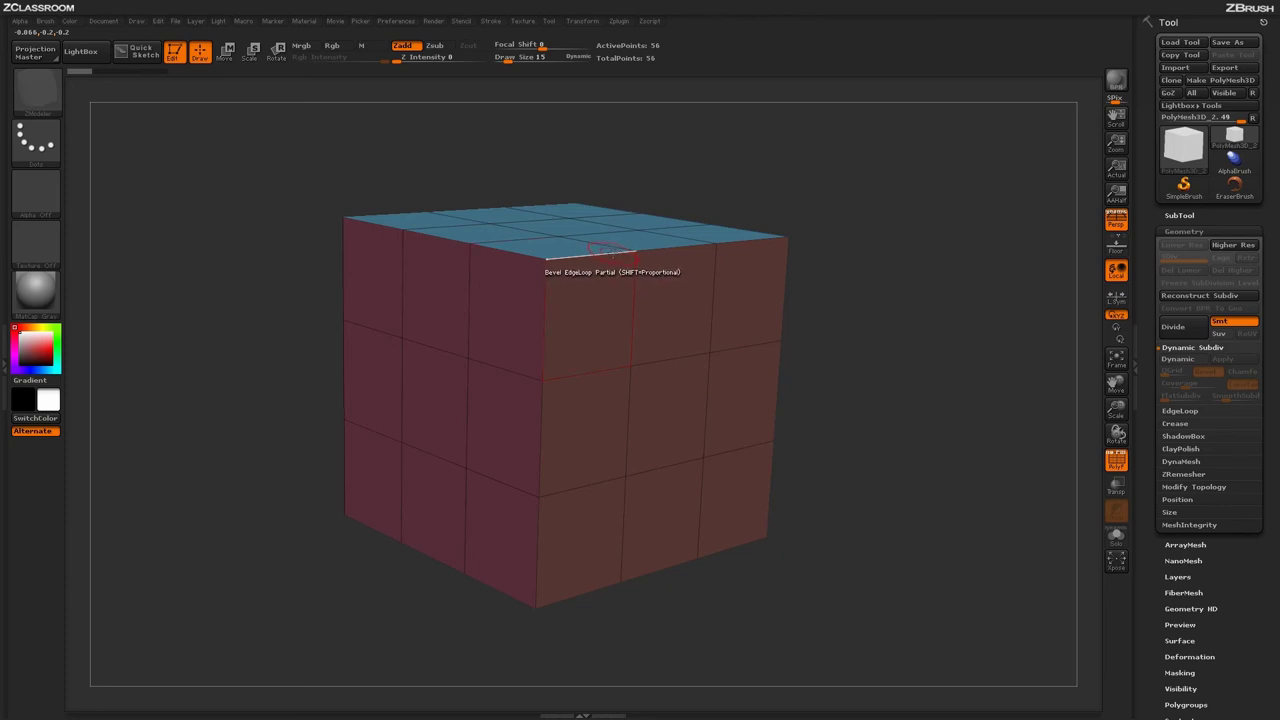
mouse_move(608, 250)
mouse_down()
mouse_move(680, 244)
mouse_move(600, 254)
mouse_up()
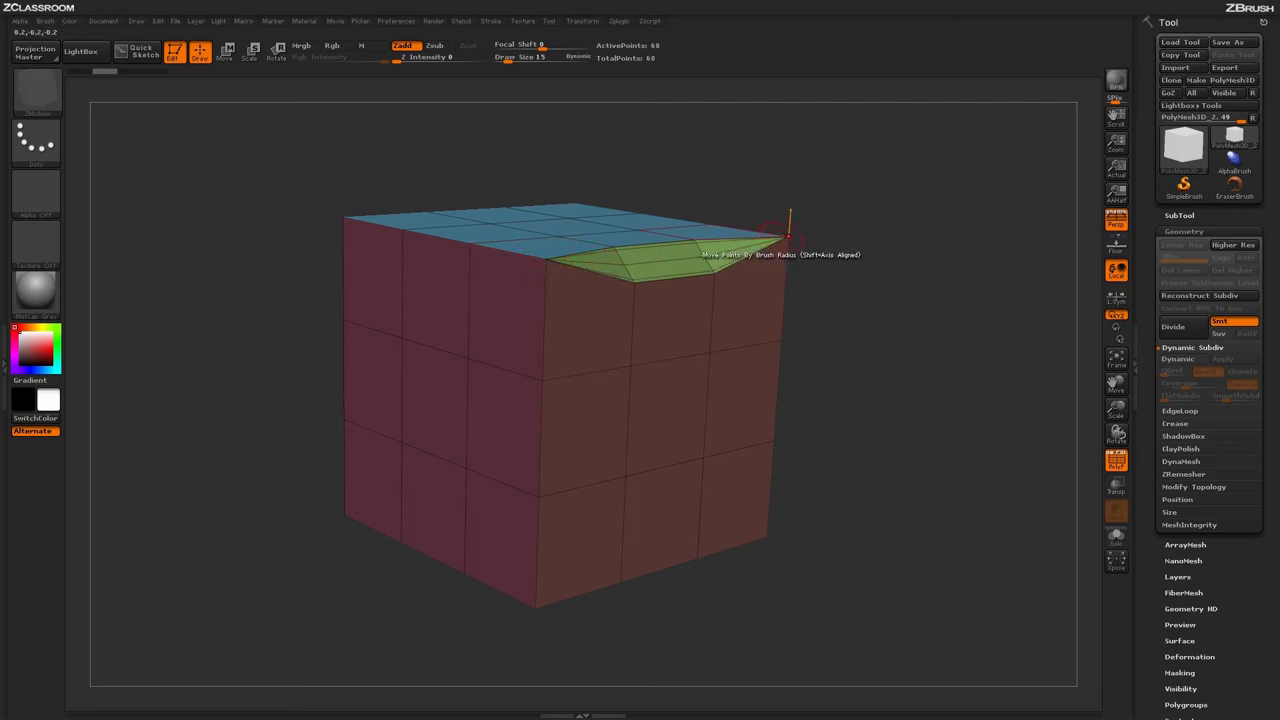
- Undo, set the point action to Bridge Two Points, then bevel a wider partial top-edge chamfer
key(ctrl+z)
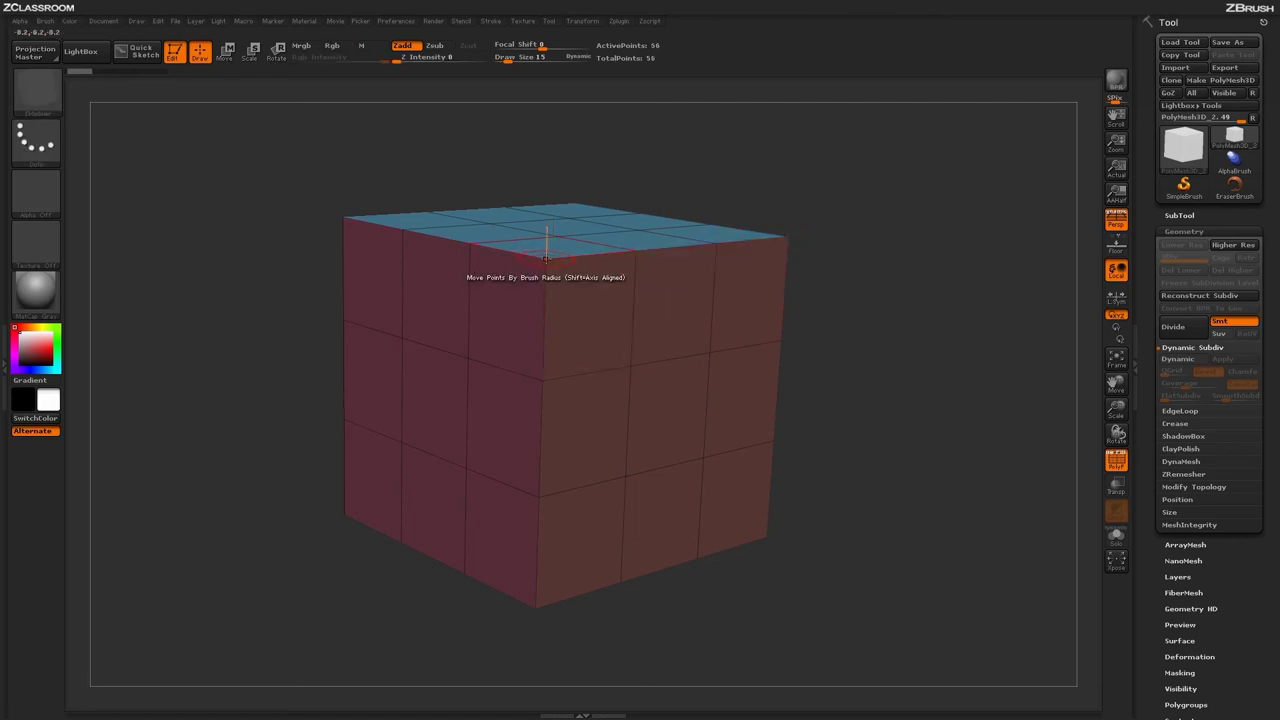
key(space)
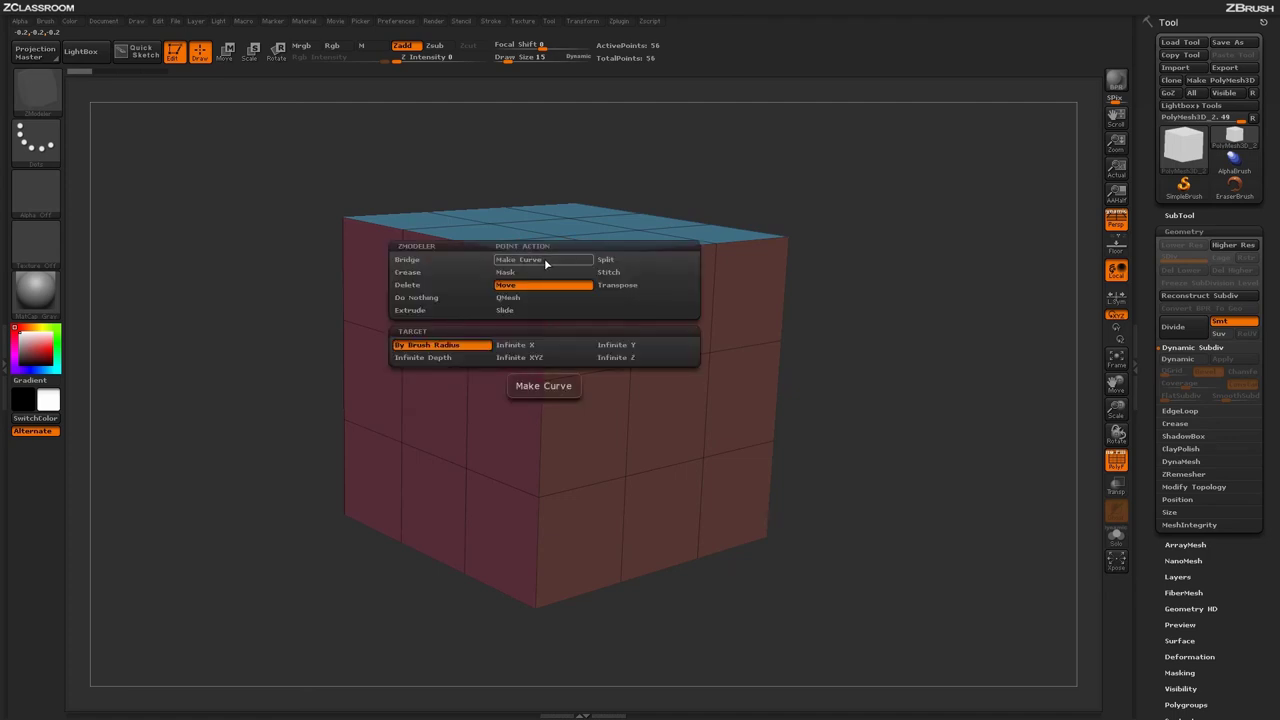
click(450, 260)
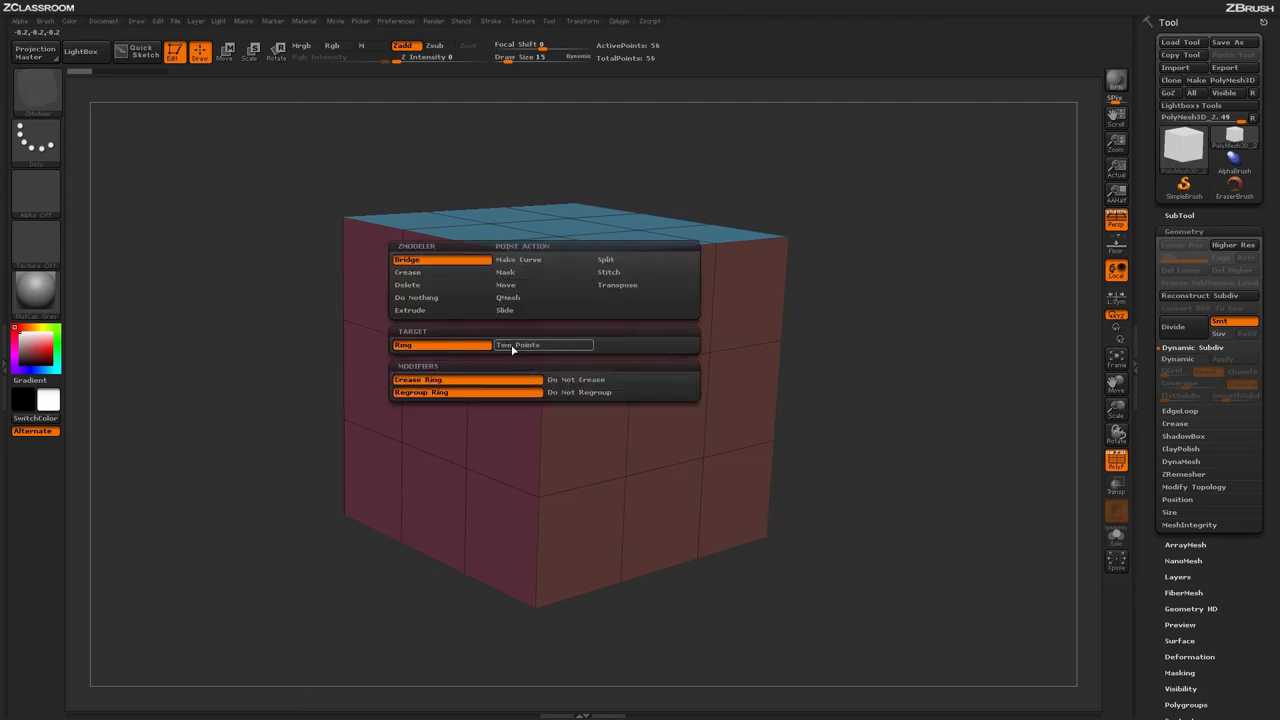
click(510, 345)
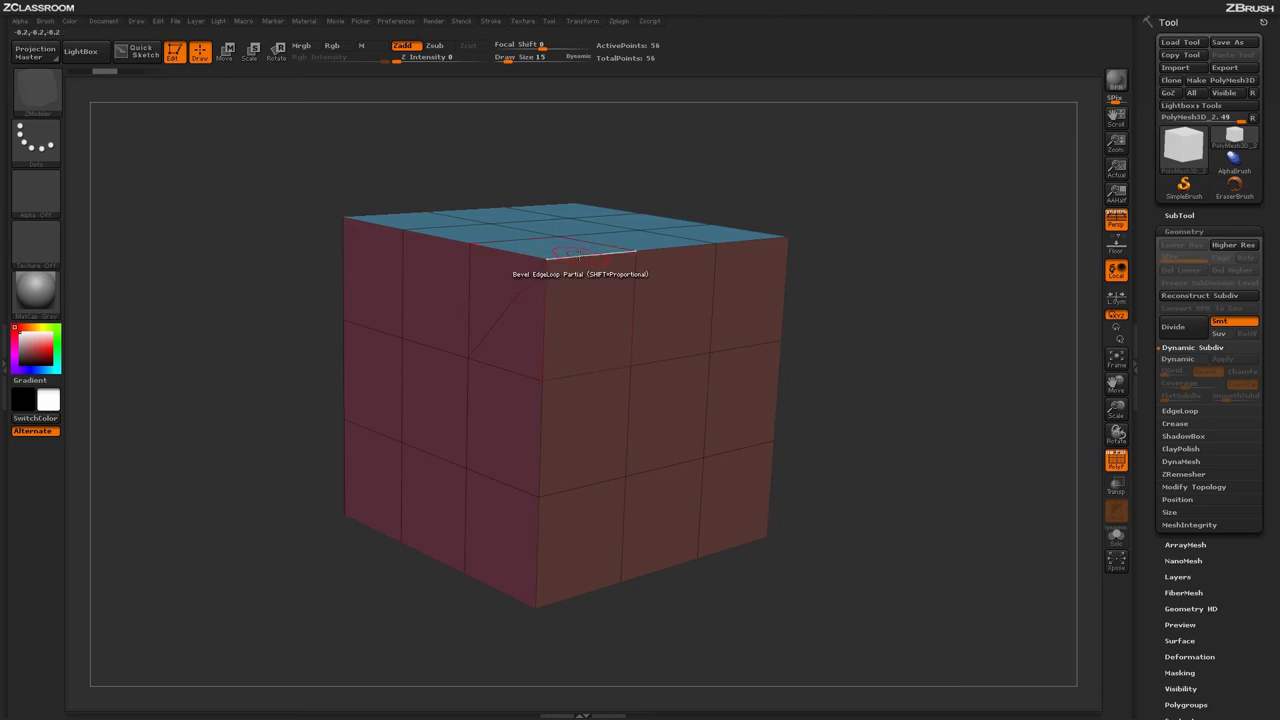
drag(578, 255, 583, 240)
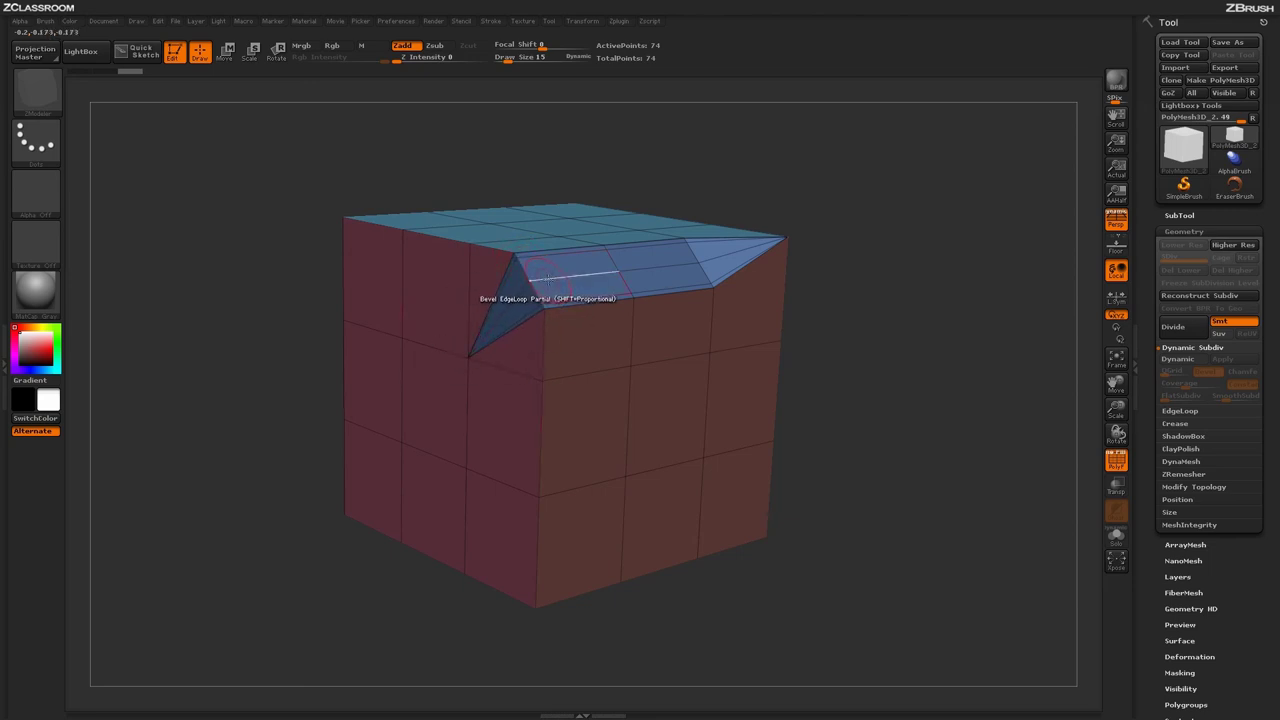
- Undo the partial bevel, set the Target to PolyLoop, and trial a top polyloop bevel
key(ctrl+z)
key(space)
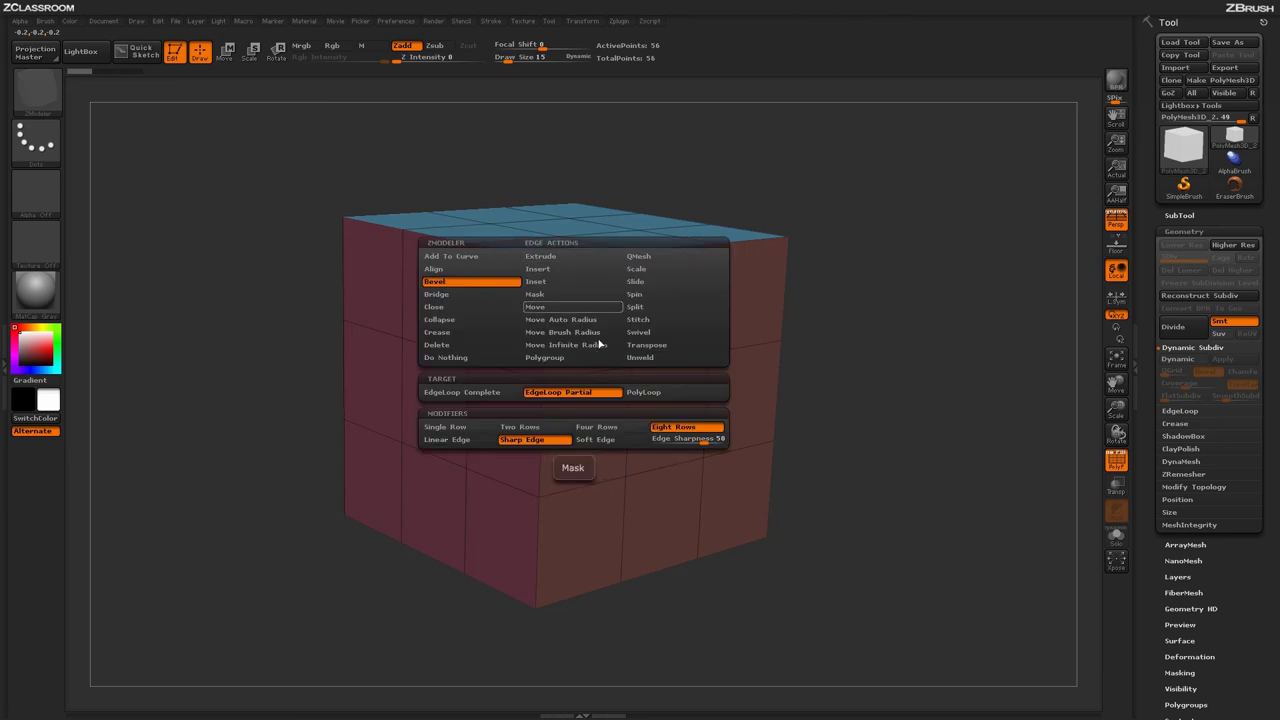
click(636, 393)
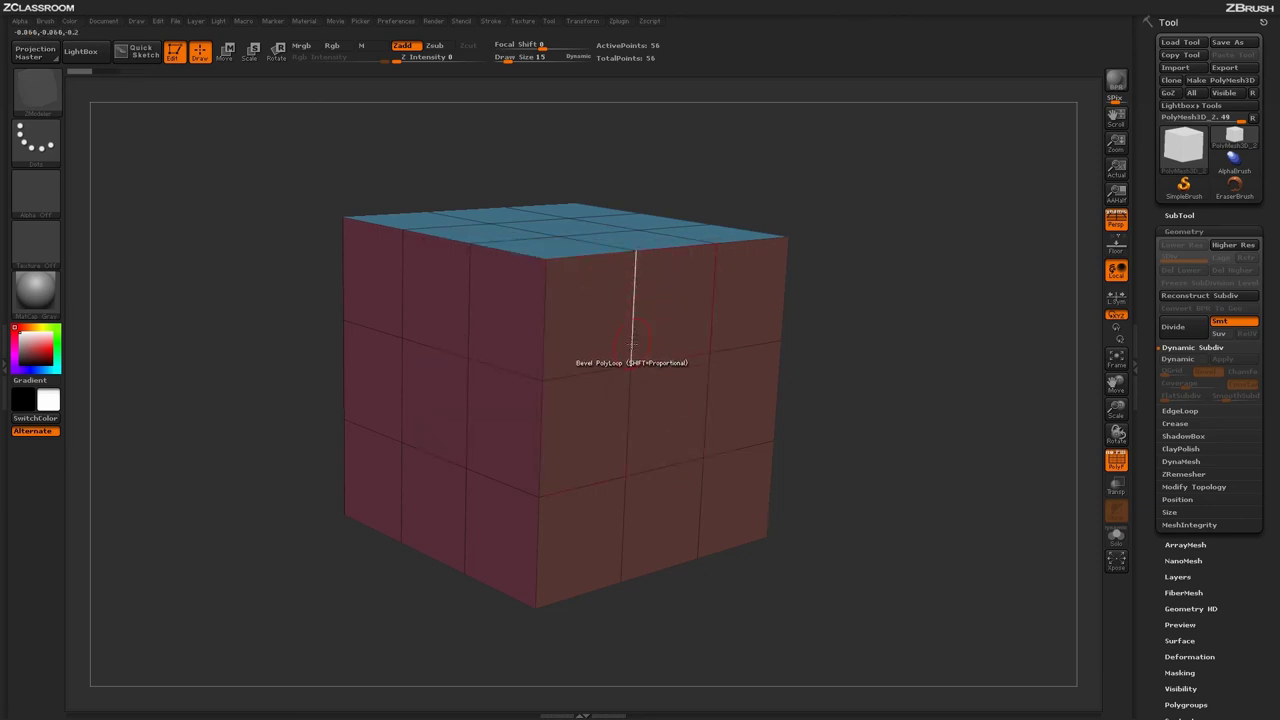
click(635, 276)
key(ctrl+z)
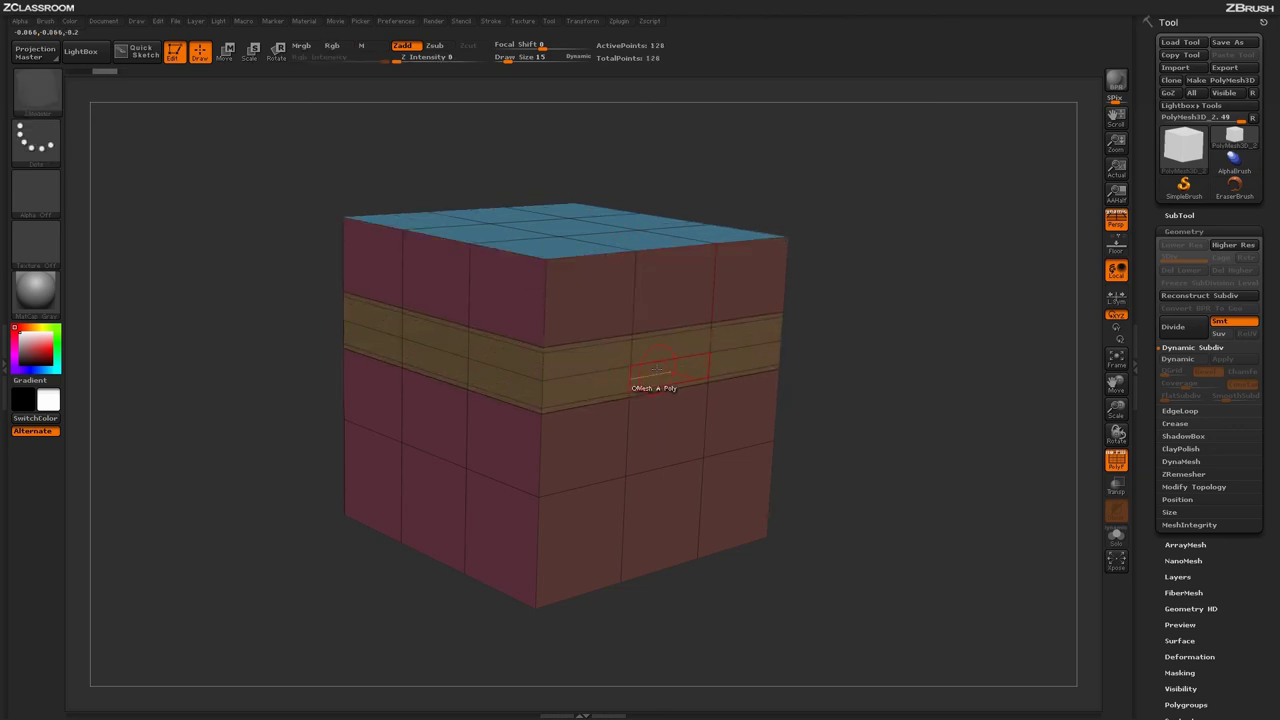
- Bevel the top edge polyloop with a slightly wider band, plus the front vertical edge polyloop
click(637, 252)
drag(637, 250, 635, 245)
drag(555, 378, 527, 385)
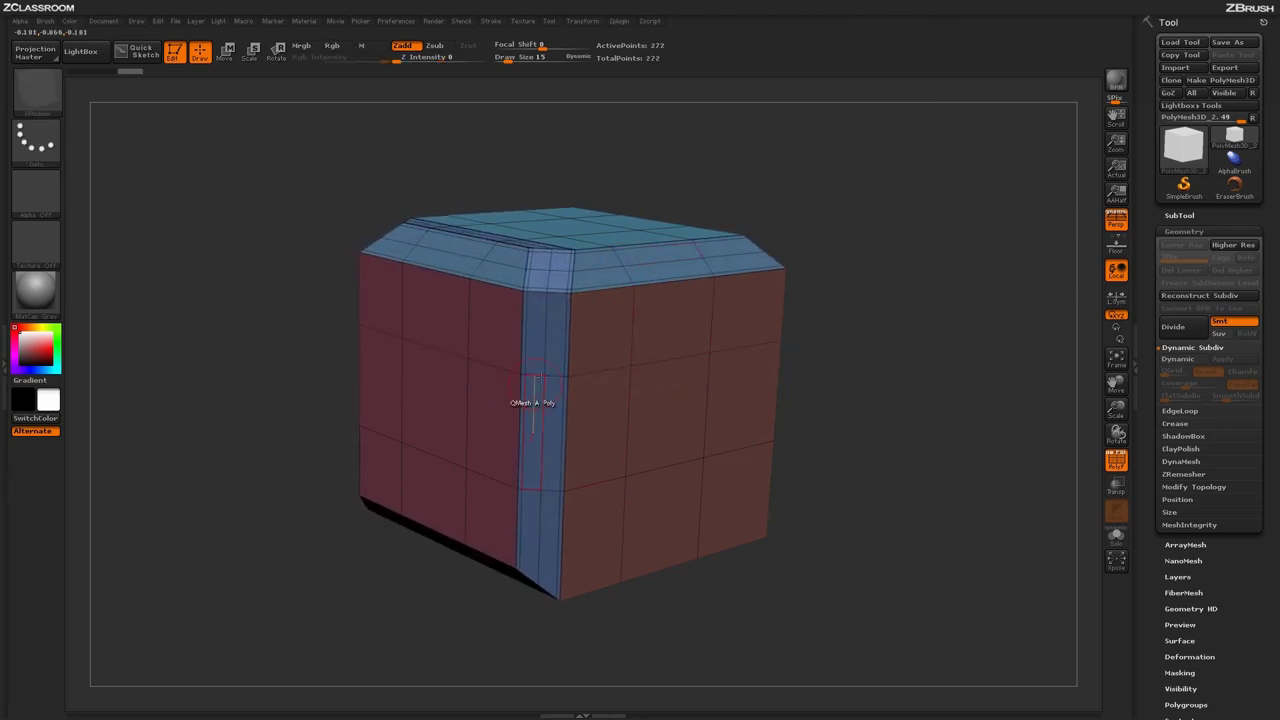